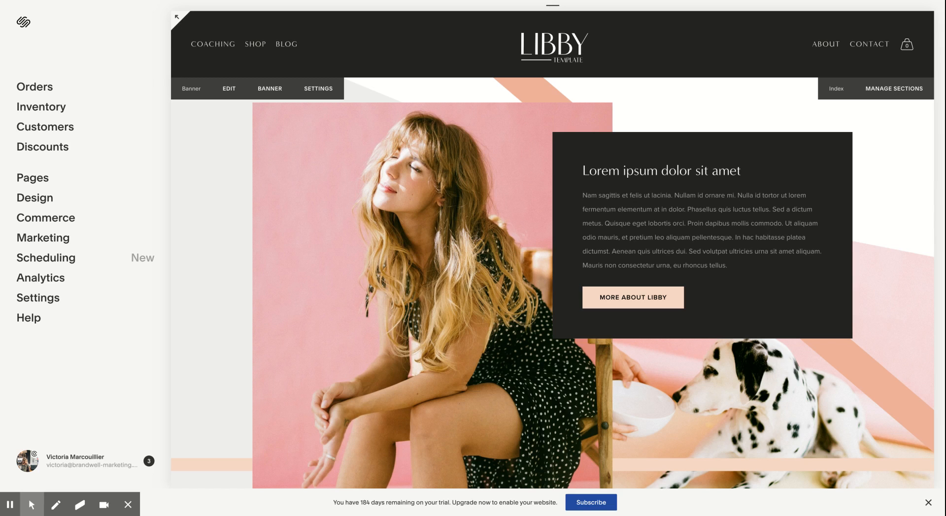
In the site styles, set the top header's background color to the muted navy hsl(235, 19%, 33%).
{"action": "left_click", "coordinate": [48, 199]}
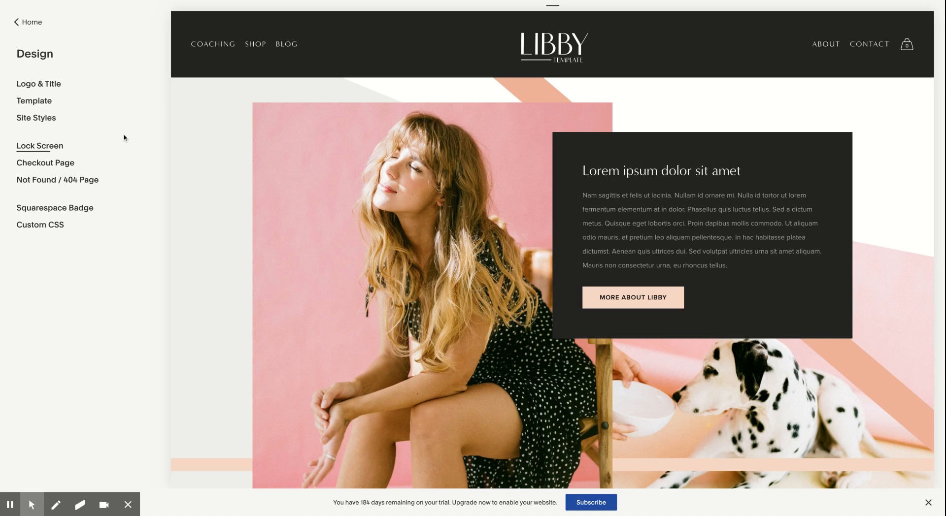
{"action": "left_click", "coordinate": [37, 122]}
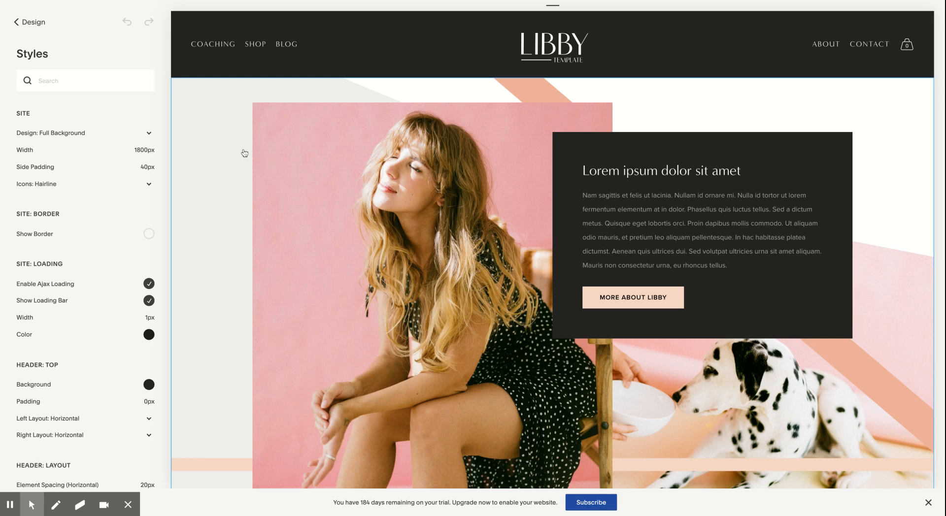
{"action": "left_click", "coordinate": [186, 33]}
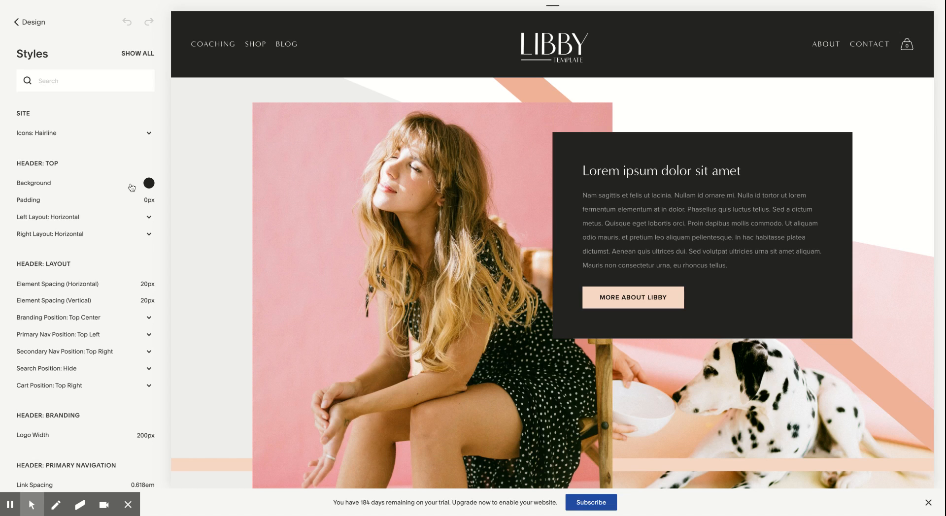
{"action": "left_click", "coordinate": [149, 184]}
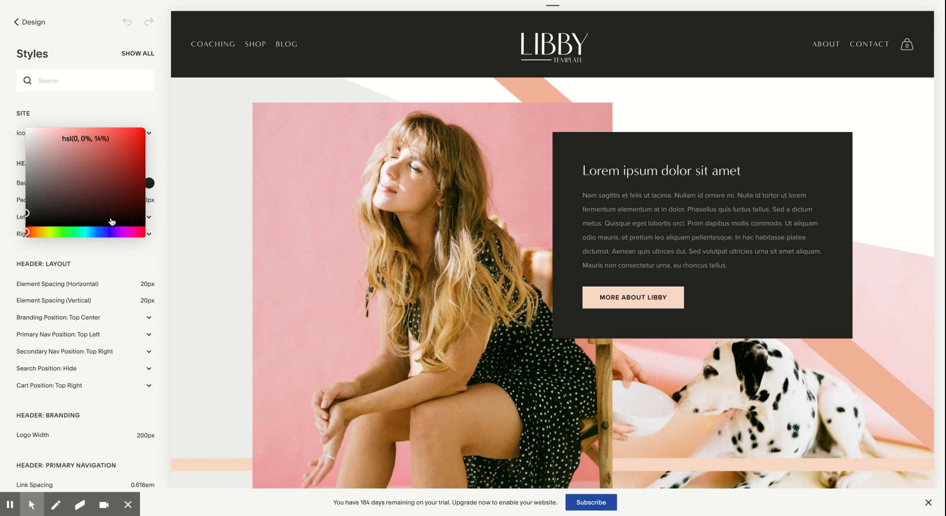
{"action": "left_click", "coordinate": [104, 235]}
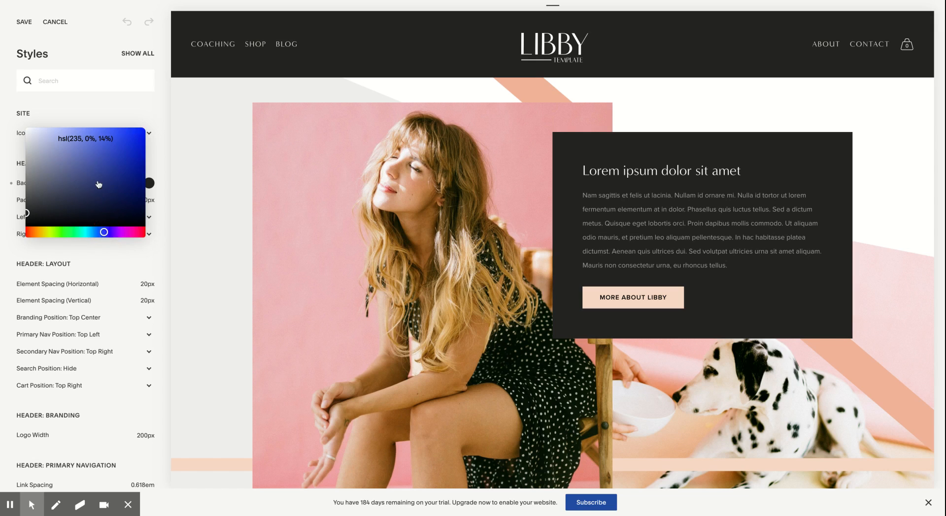
{"action": "left_click", "coordinate": [74, 171]}
{"action": "left_click_drag", "start_coordinate": [74, 171], "coordinate": [64, 189]}
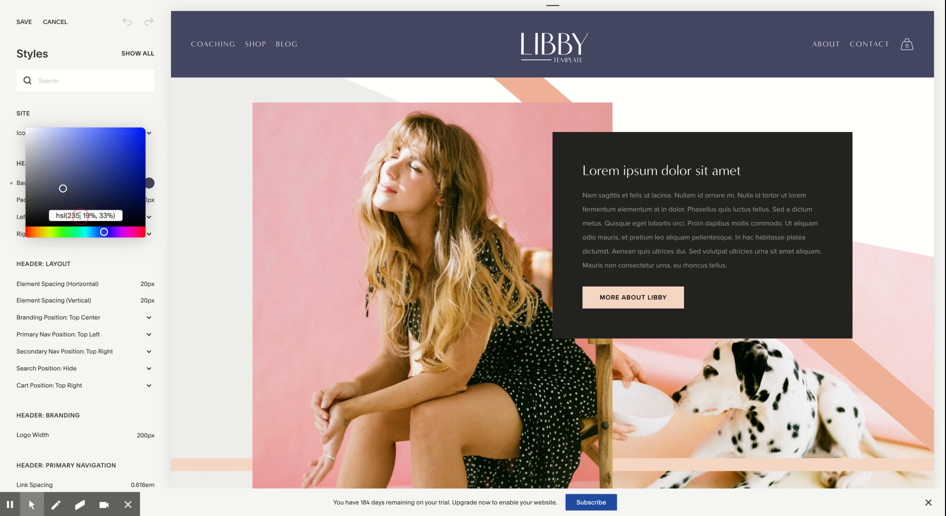
Copy the header background's HSL color value and close the color picker.
{"action": "triple_click", "coordinate": [80, 216]}
{"action": "key", "text": "ctrl+c"}
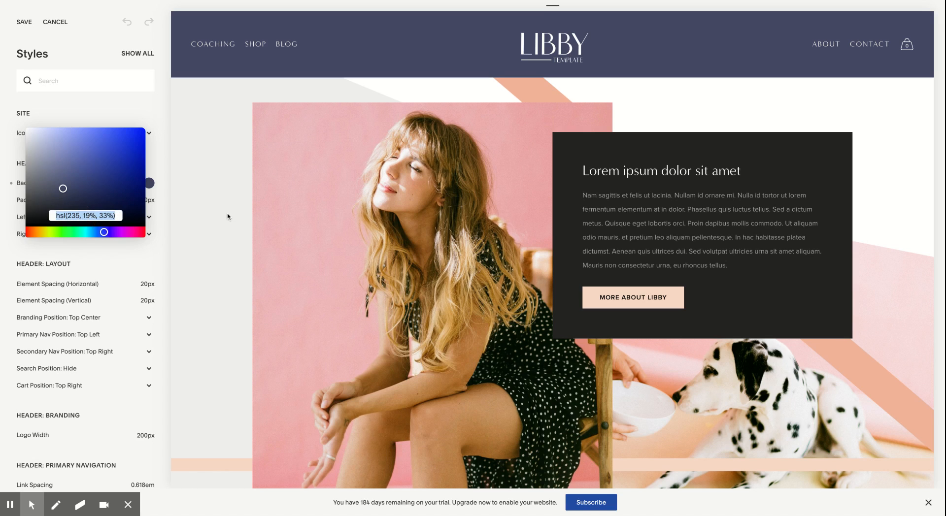
{"action": "left_click", "coordinate": [158, 210]}
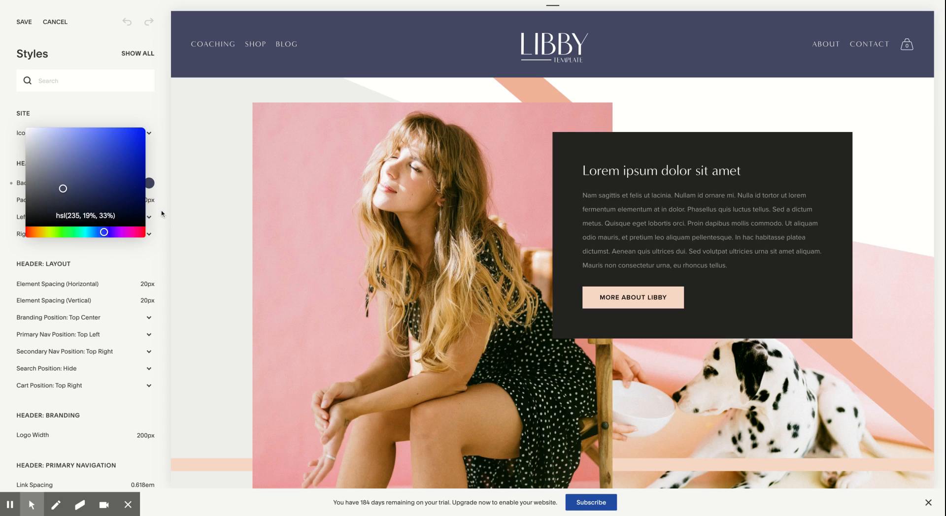
{"action": "left_click", "coordinate": [161, 213]}
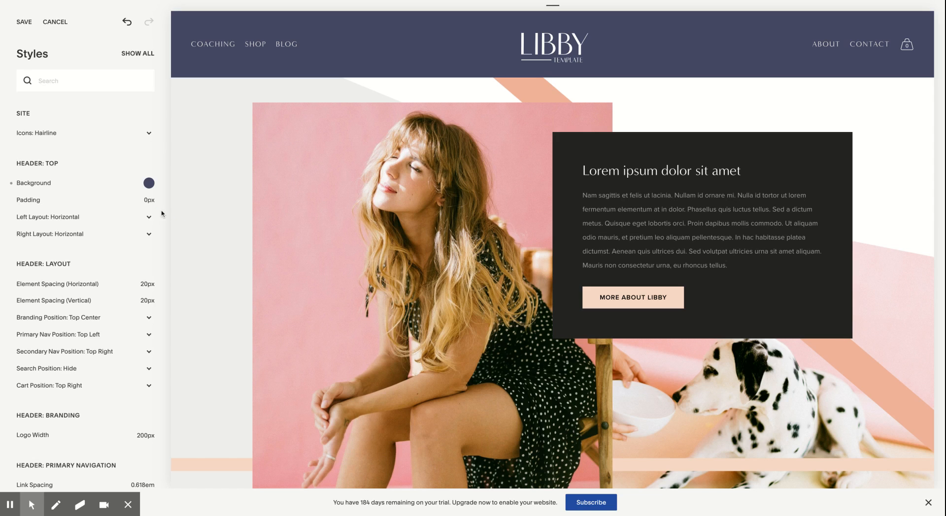
Set the banner collage block's card background to the copied color hsl(235, 19%, 33%).
{"action": "left_click", "coordinate": [592, 145]}
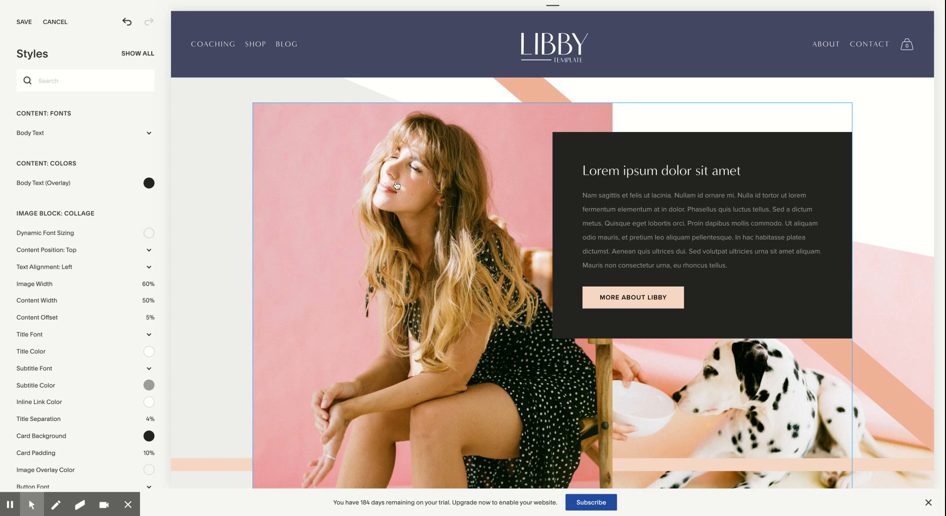
{"action": "scroll", "coordinate": [115, 206], "scroll_direction": "down", "scroll_amount": 2}
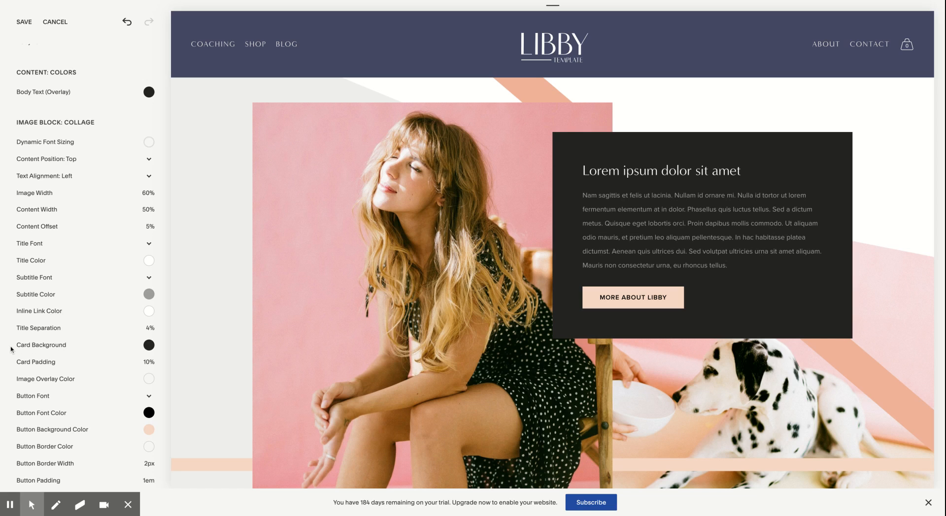
{"action": "left_click_drag", "start_coordinate": [13, 350], "coordinate": [69, 349]}
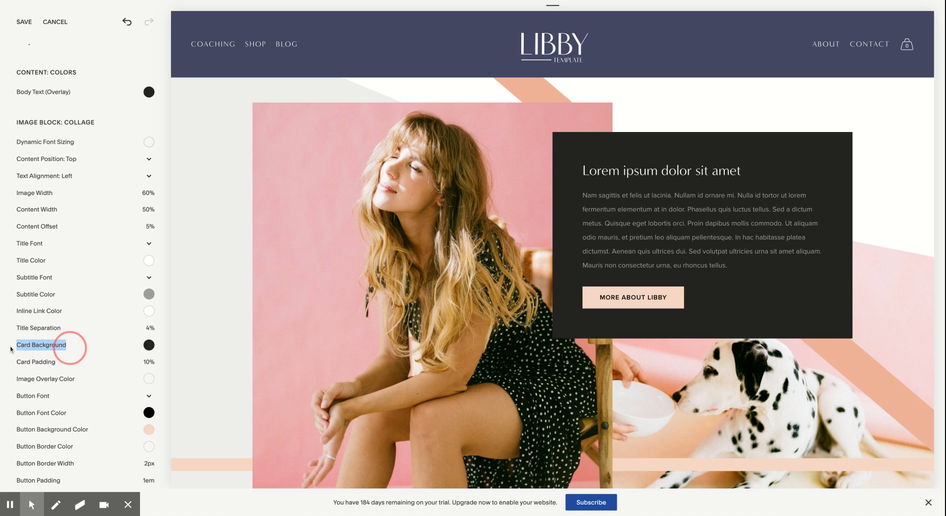
{"action": "left_click", "coordinate": [149, 345]}
{"action": "left_click", "coordinate": [71, 293]}
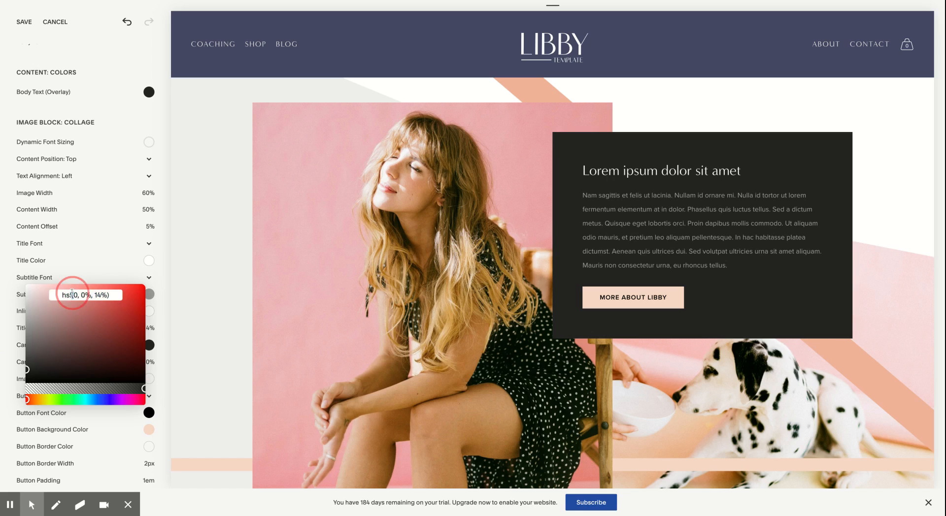
{"action": "key", "text": "ctrl+v"}
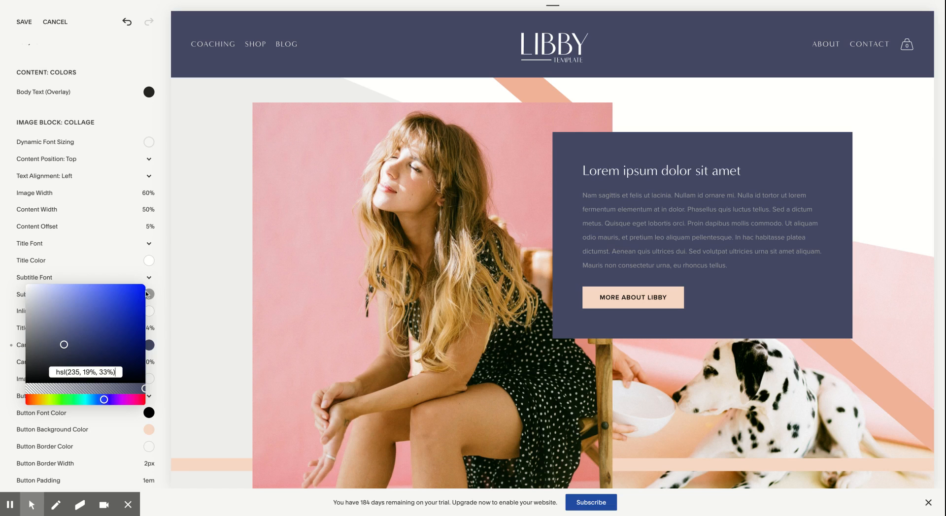
{"action": "left_click", "coordinate": [165, 294]}
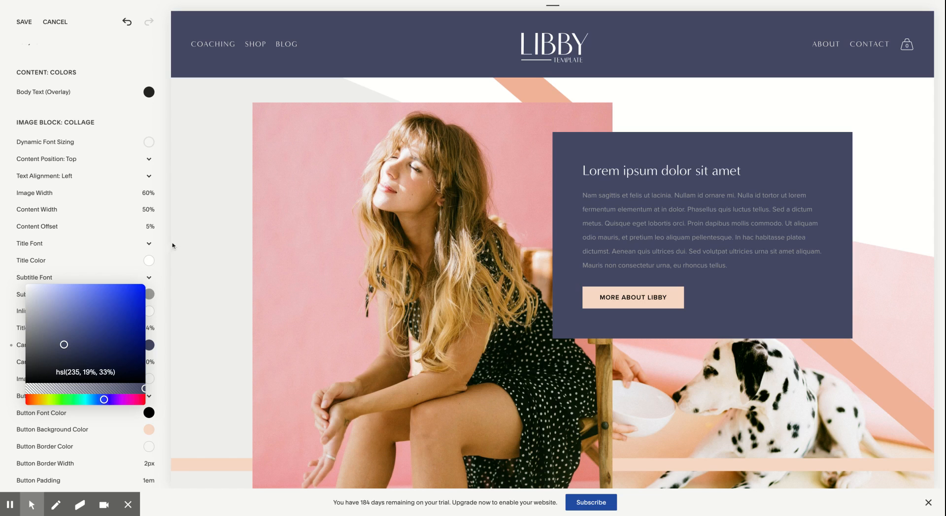
Save the style changes and return to the Design options.
{"action": "left_click", "coordinate": [24, 23]}
{"action": "left_click", "coordinate": [24, 23]}
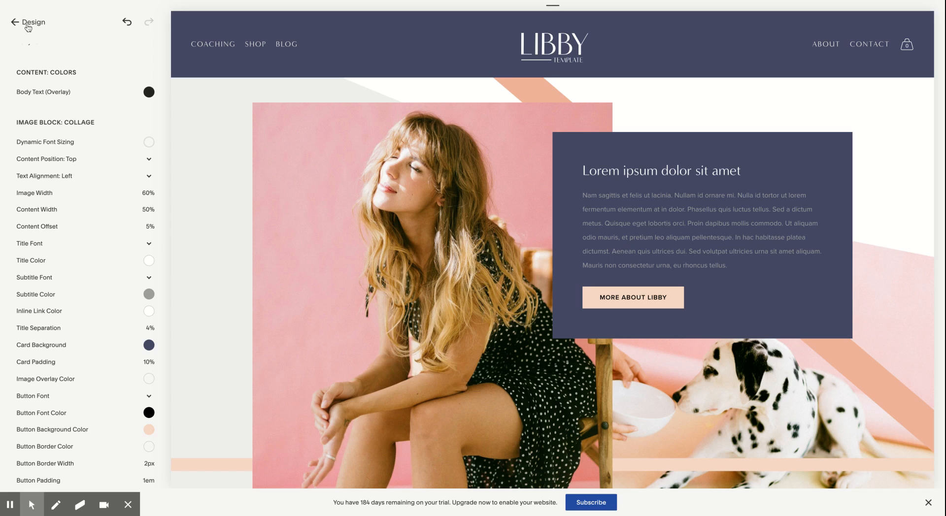
{"action": "left_click", "coordinate": [29, 23]}
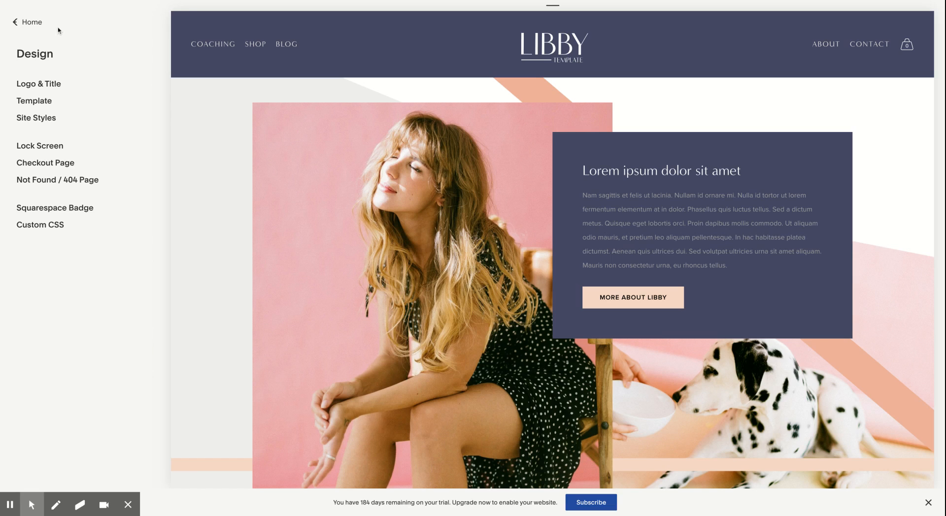
Open the Banner section's image block for editing and remove its current photo.
{"action": "mouse_move", "coordinate": [404, 130]}
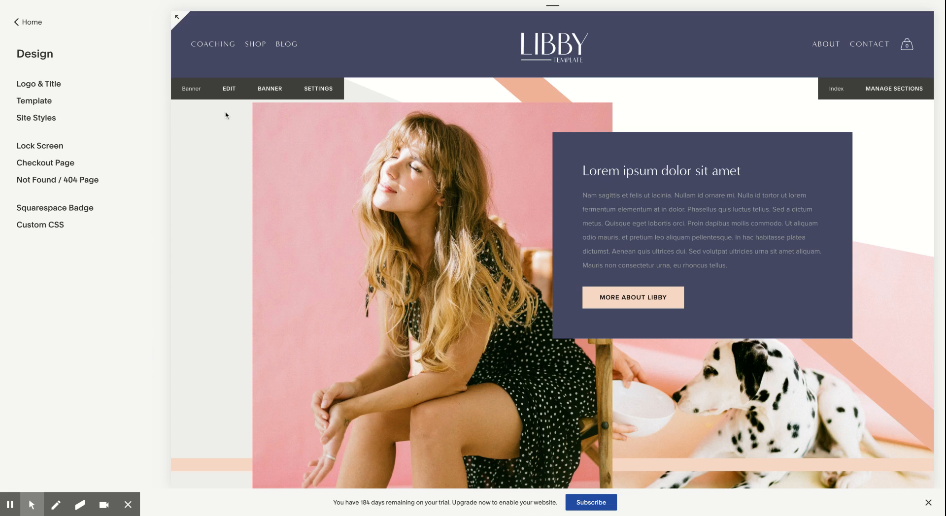
{"action": "left_click", "coordinate": [229, 98]}
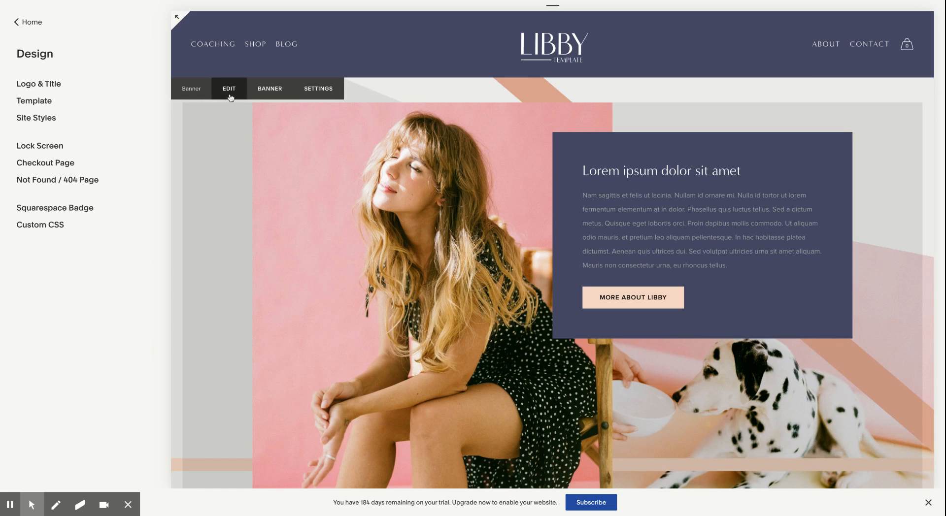
{"action": "left_click", "coordinate": [230, 96]}
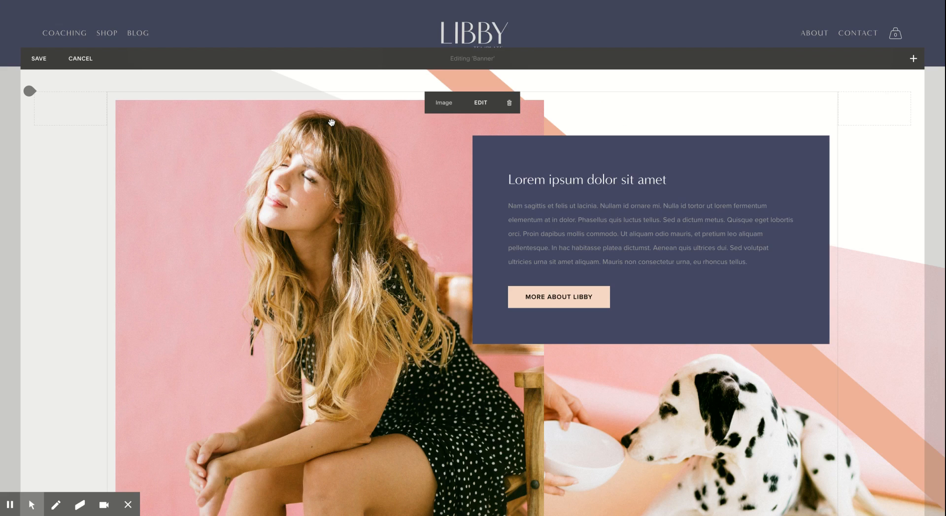
{"action": "scroll", "coordinate": [332, 123], "scroll_direction": "down", "scroll_amount": 1}
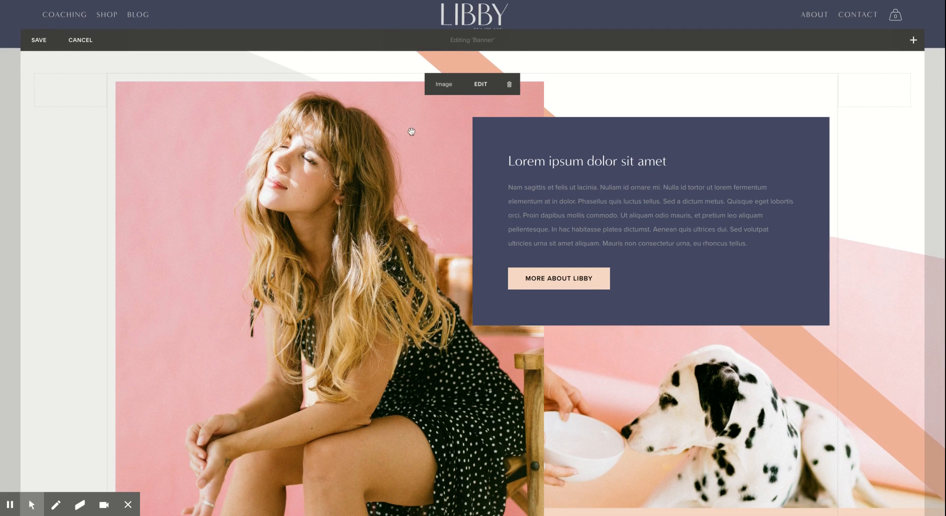
{"action": "left_click", "coordinate": [481, 85]}
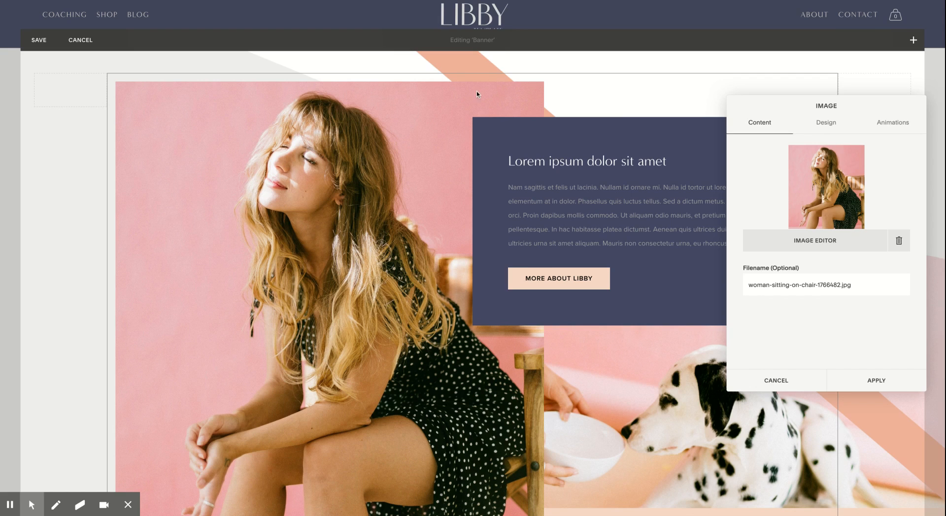
{"action": "mouse_move", "coordinate": [853, 149]}
{"action": "left_click", "coordinate": [898, 241]}
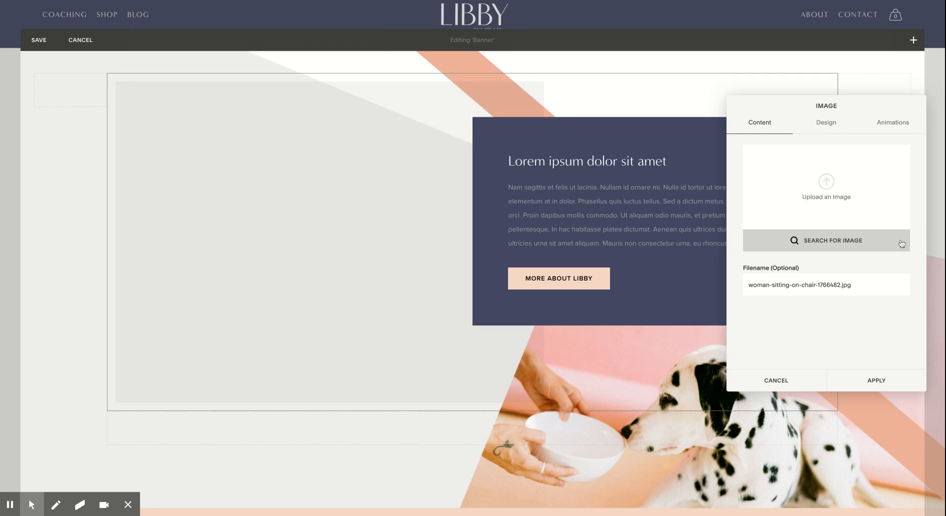
Search the free Unsplash images for "happy girl".
{"action": "left_click", "coordinate": [824, 242]}
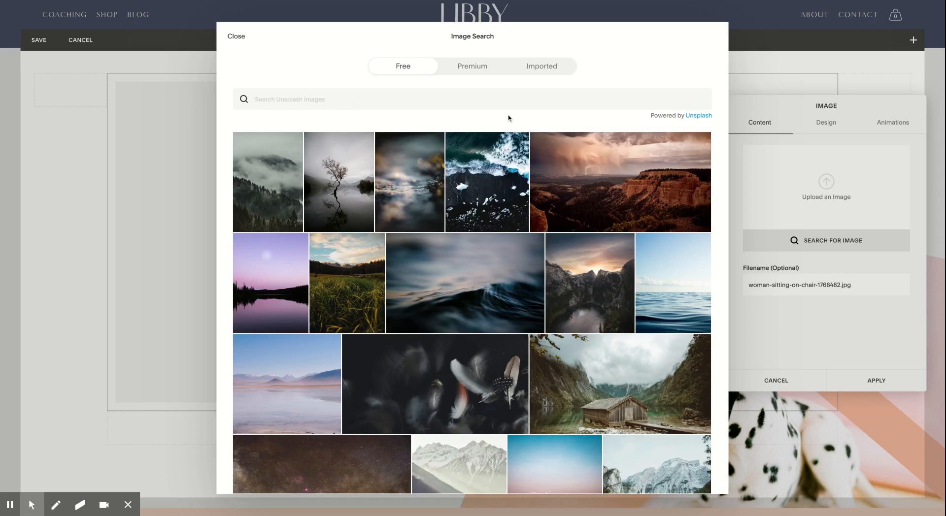
{"action": "left_click", "coordinate": [469, 105]}
{"action": "type", "text": "happy girl"}
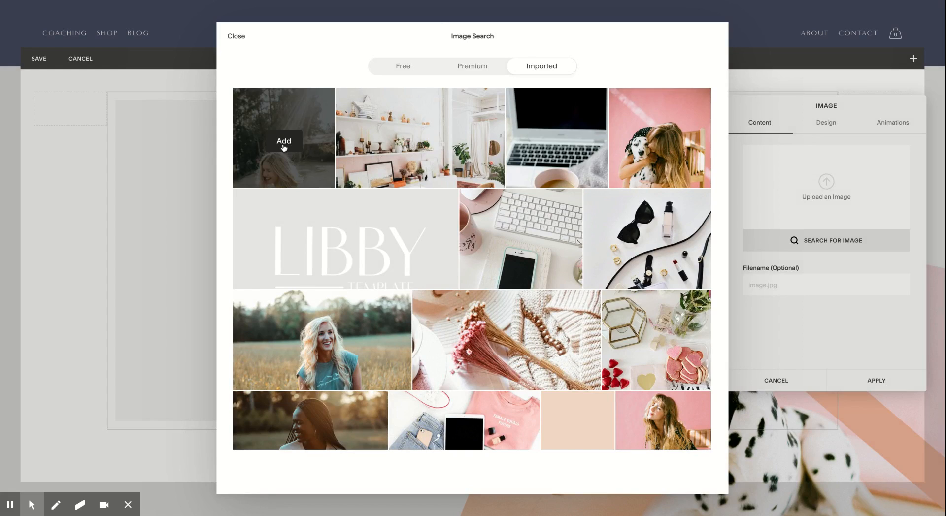
Add the imported photo of the blonde woman in sunlight to the image block, apply it and save the banner.
{"action": "left_click", "coordinate": [284, 144]}
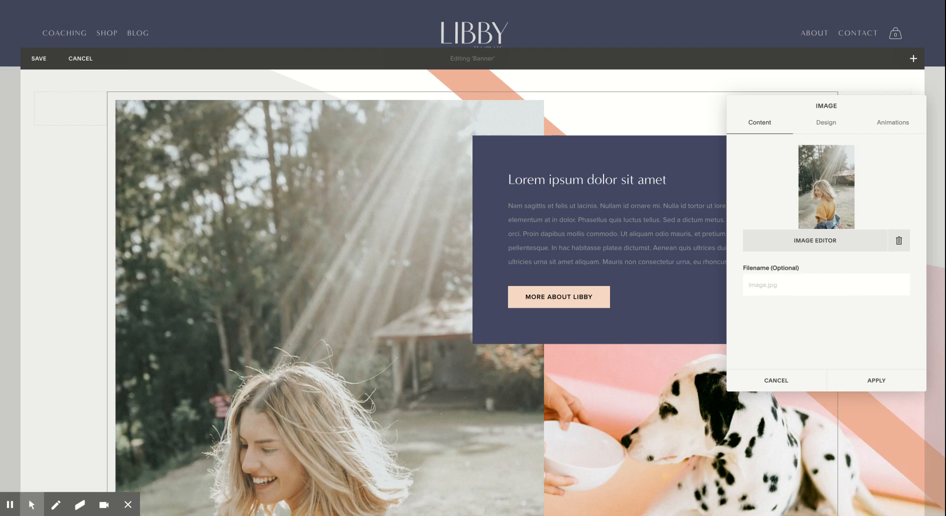
{"action": "left_click", "coordinate": [880, 381]}
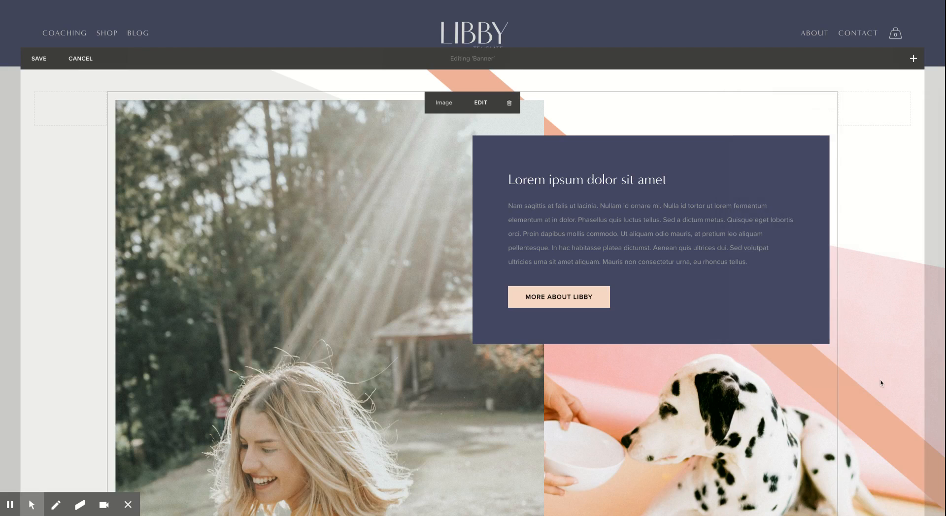
{"action": "left_click", "coordinate": [38, 58]}
Open the About section for editing and select the entire first body paragraph under ABOUT ME.
{"action": "scroll", "coordinate": [458, 120], "scroll_direction": "down", "scroll_amount": 15}
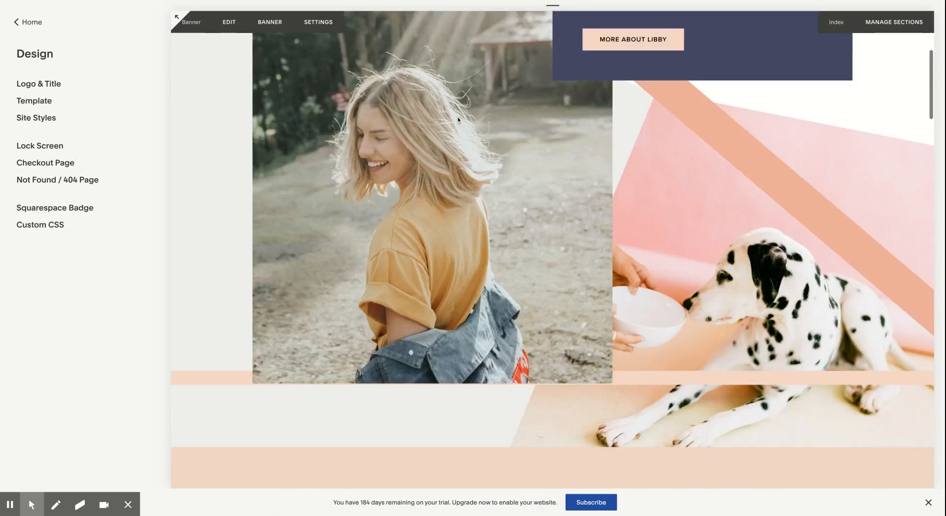
{"action": "scroll", "coordinate": [468, 114], "scroll_direction": "up", "scroll_amount": 1}
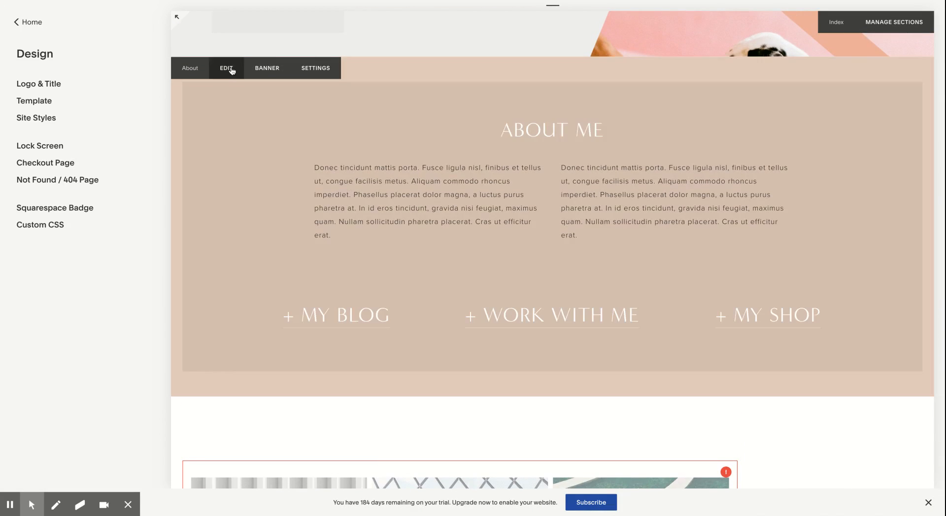
{"action": "left_click", "coordinate": [227, 68]}
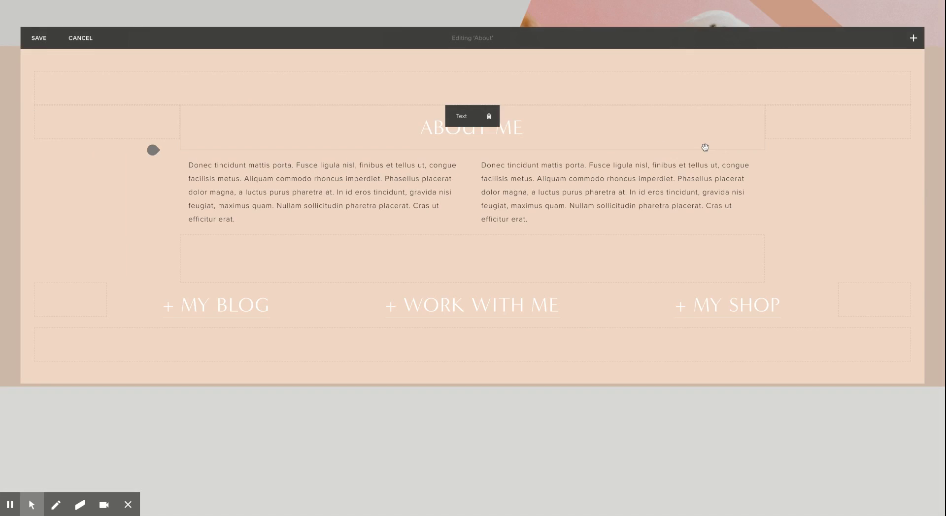
{"action": "left_click", "coordinate": [319, 205]}
{"action": "triple_click", "coordinate": [317, 202]}
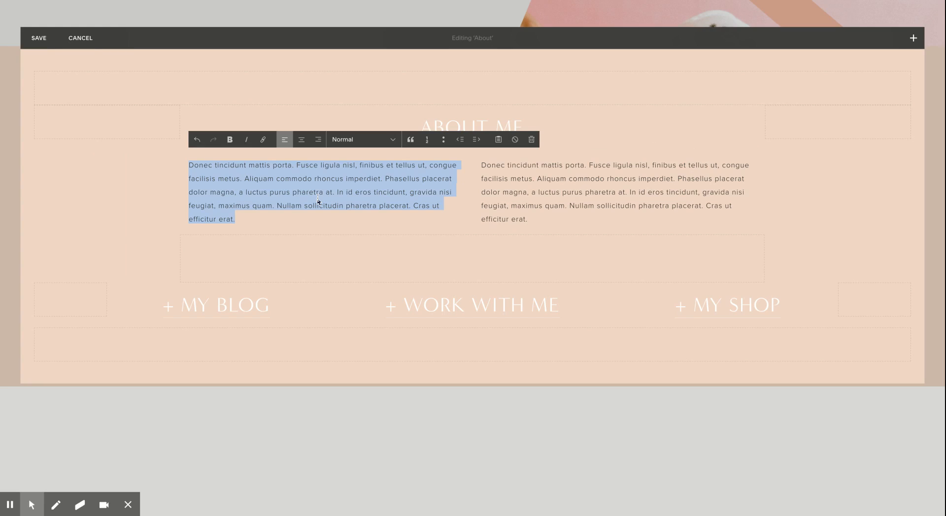
Try to replace the entire + WORK WITH ME heading in the About section with CONTACT.
{"action": "scroll", "coordinate": [338, 222], "scroll_direction": "down", "scroll_amount": 2}
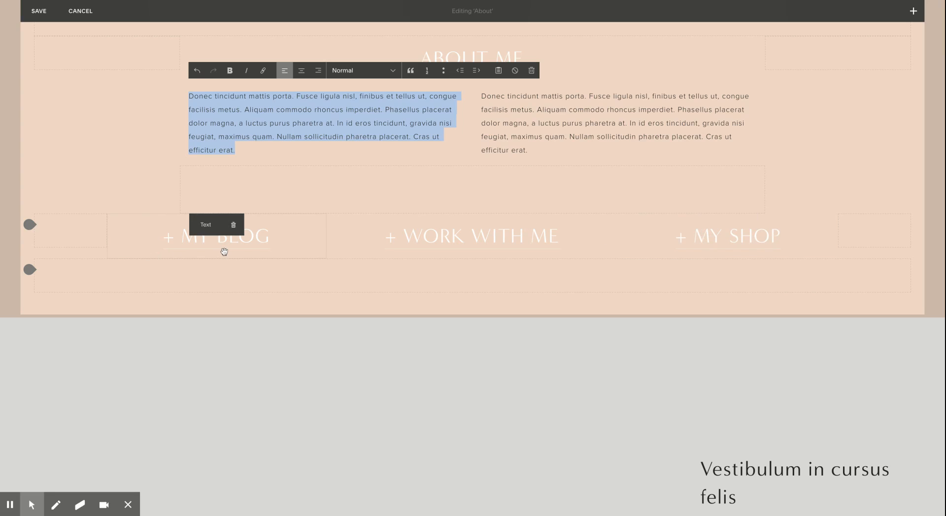
{"action": "left_click", "coordinate": [527, 237]}
{"action": "double_click", "coordinate": [483, 240]}
{"action": "triple_click", "coordinate": [483, 240]}
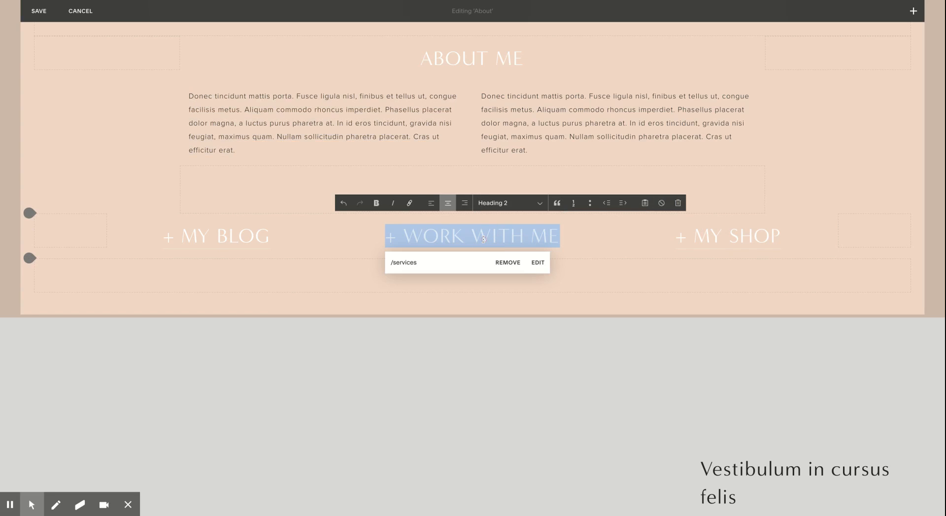
{"action": "key", "text": "BackSpace"}
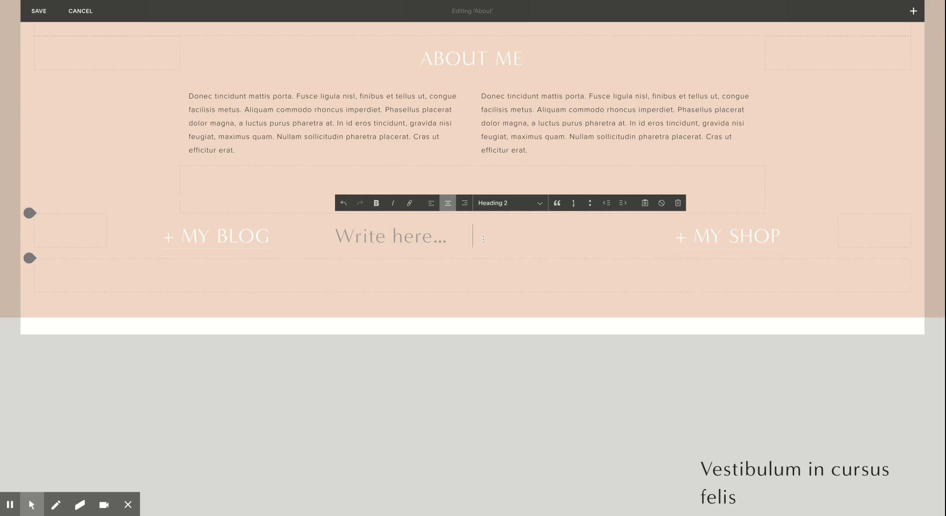
{"action": "type", "text": "CONTac"}
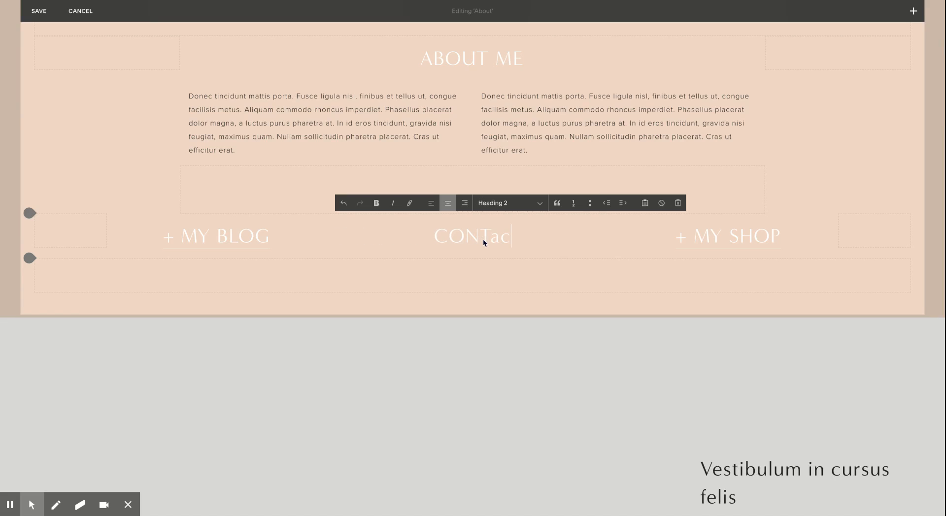
{"action": "key", "text": "BackSpace"}
{"action": "type", "text": "ACT"}
{"action": "left_click", "coordinate": [10, 506]}
{"action": "left_click", "coordinate": [9, 505]}
{"action": "double_click", "coordinate": [444, 236]}
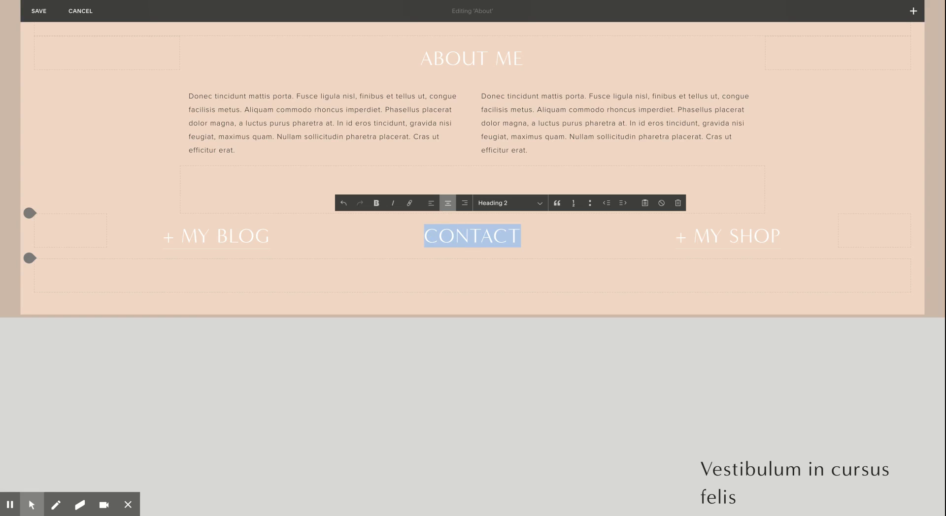
Undo the replacement of the middle heading's text.
{"action": "key", "text": "ctrl+z"}
{"action": "key", "text": "ctrl+z"}
{"action": "key", "text": "ctrl+z"}
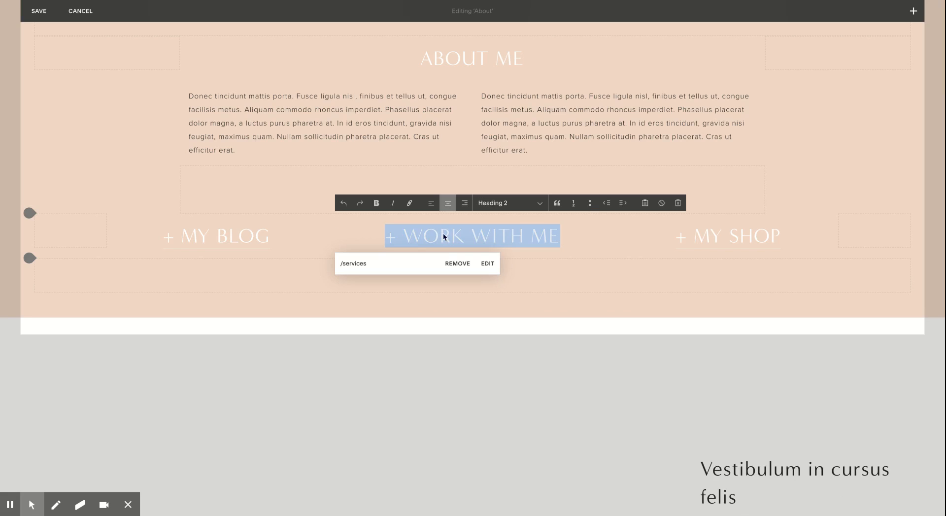
Replace the words WORK WITH ME in the middle heading with CONTACT, keeping the plus sign in front.
{"action": "left_click", "coordinate": [442, 236]}
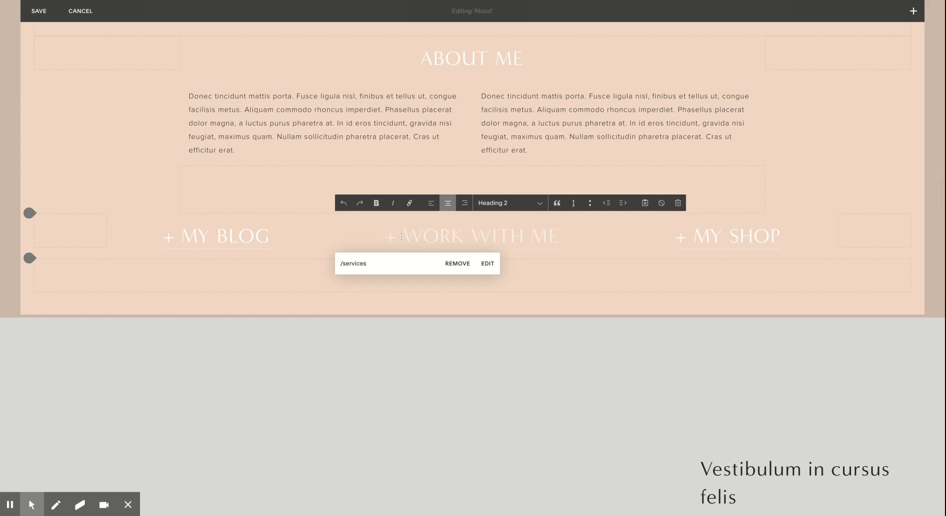
{"action": "left_click_drag", "start_coordinate": [402, 236], "coordinate": [572, 238]}
{"action": "type", "text": "NTACT"}
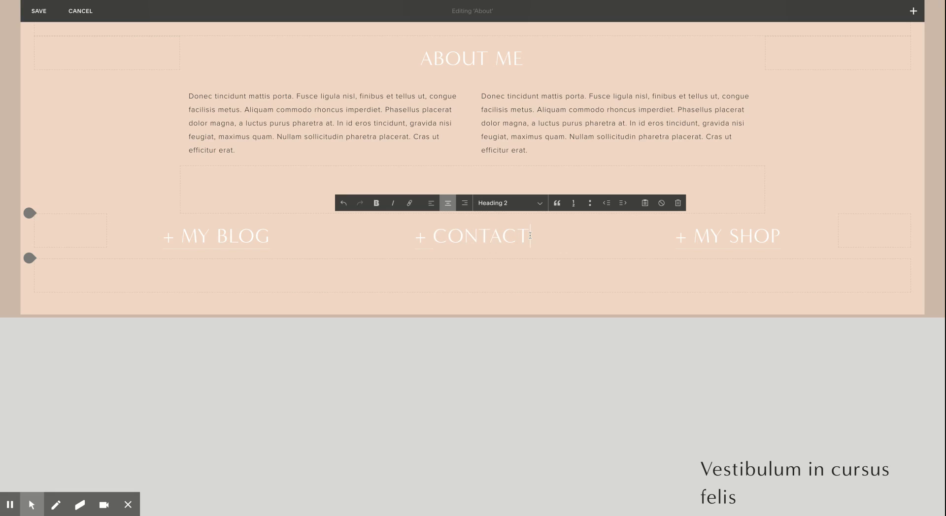
Open the page link settings of the whole + CONTACT heading and clear the /services link.
{"action": "left_click_drag", "start_coordinate": [530, 236], "coordinate": [414, 241]}
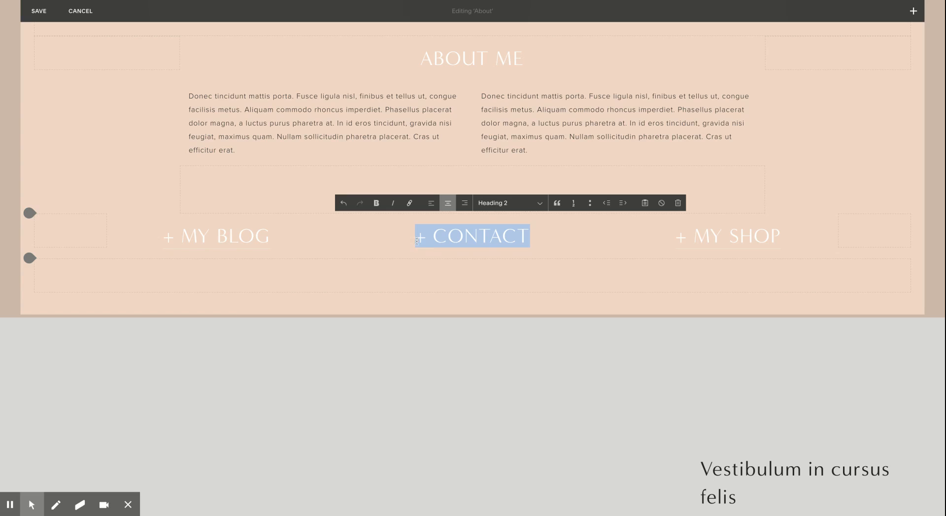
{"action": "left_click", "coordinate": [410, 204]}
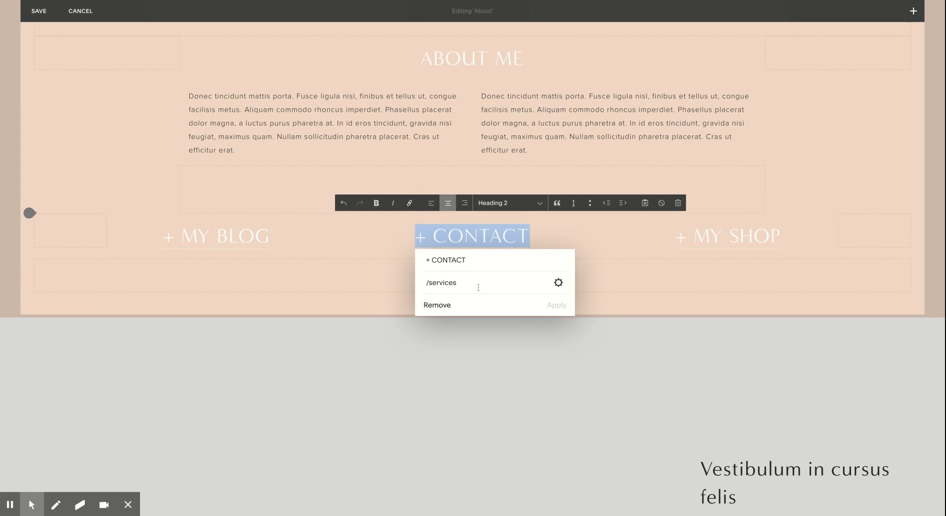
{"action": "left_click", "coordinate": [558, 284]}
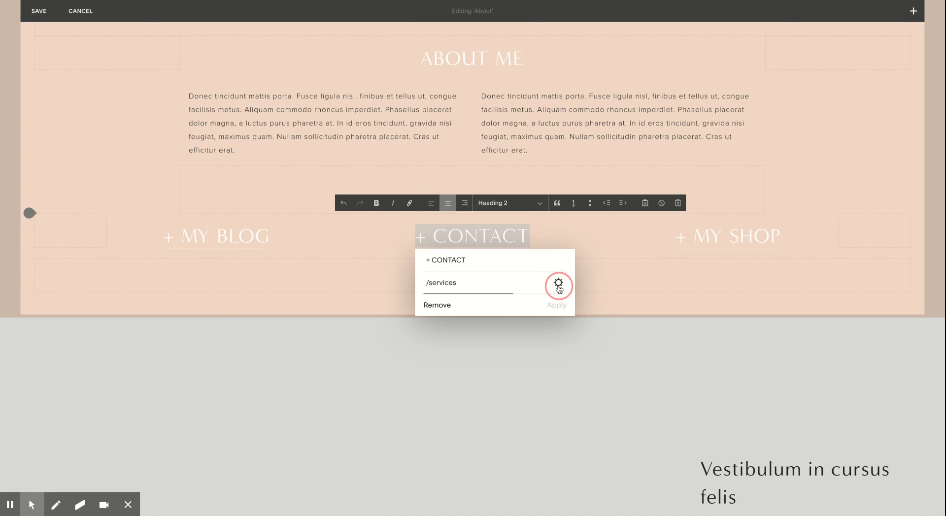
{"action": "left_click", "coordinate": [272, 191]}
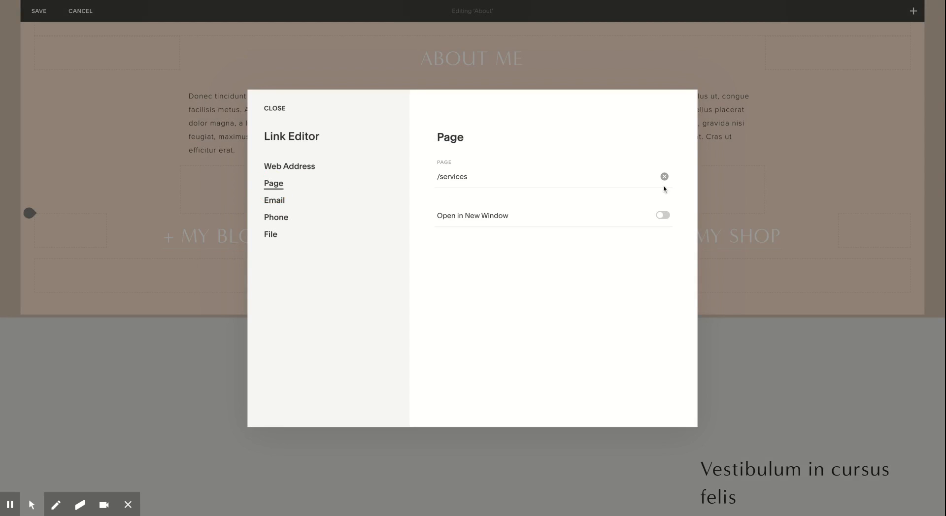
{"action": "left_click", "coordinate": [665, 178]}
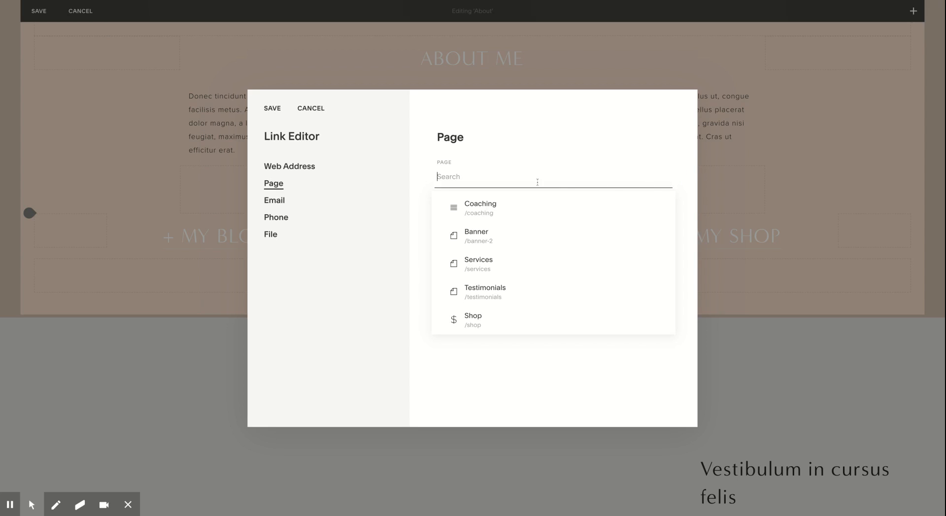
Link the + CONTACT heading to the Contact page at /contact, apply the link and save the About section.
{"action": "scroll", "coordinate": [510, 245], "scroll_direction": "down", "scroll_amount": 3}
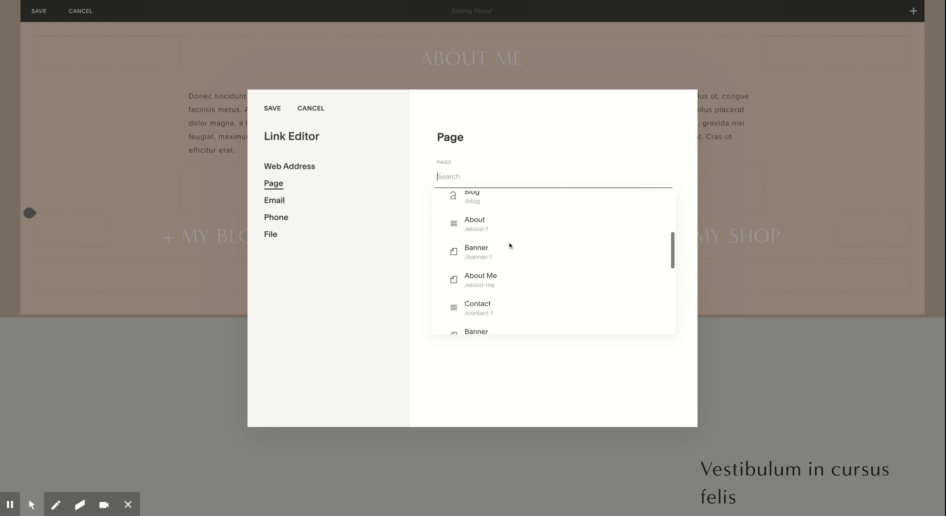
{"action": "scroll", "coordinate": [508, 247], "scroll_direction": "down", "scroll_amount": 4}
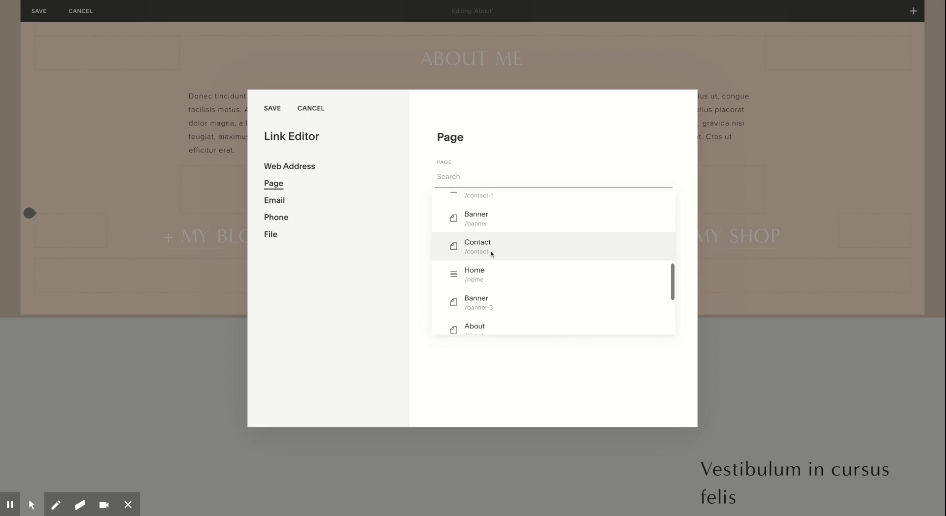
{"action": "left_click", "coordinate": [492, 253]}
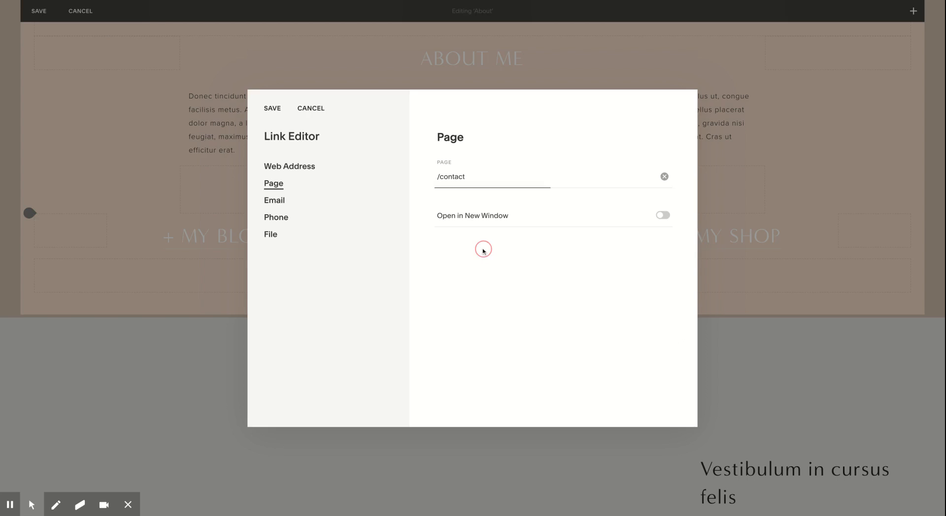
{"action": "left_click", "coordinate": [263, 110]}
{"action": "left_click", "coordinate": [560, 309]}
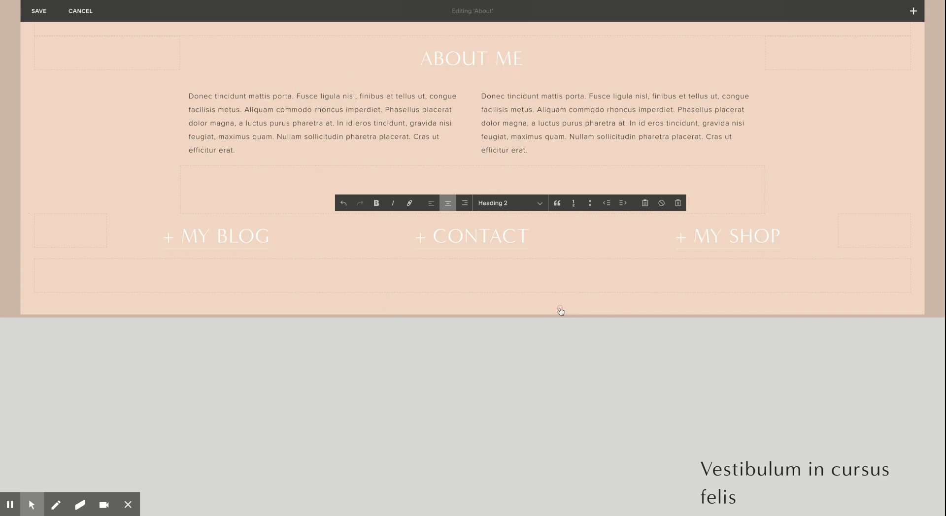
{"action": "left_click", "coordinate": [47, 15]}
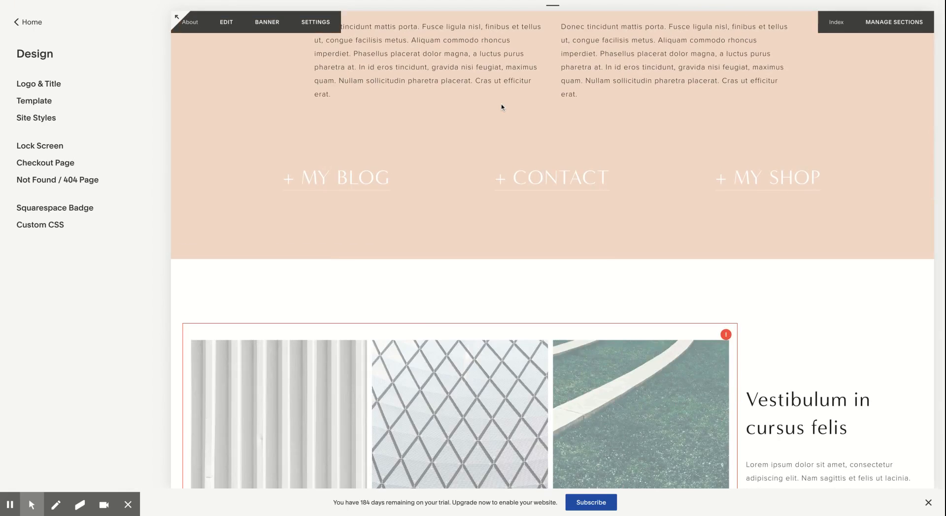
Open the Banner section's media settings and remove its current background image.
{"action": "scroll", "coordinate": [501, 107], "scroll_direction": "up", "scroll_amount": 10}
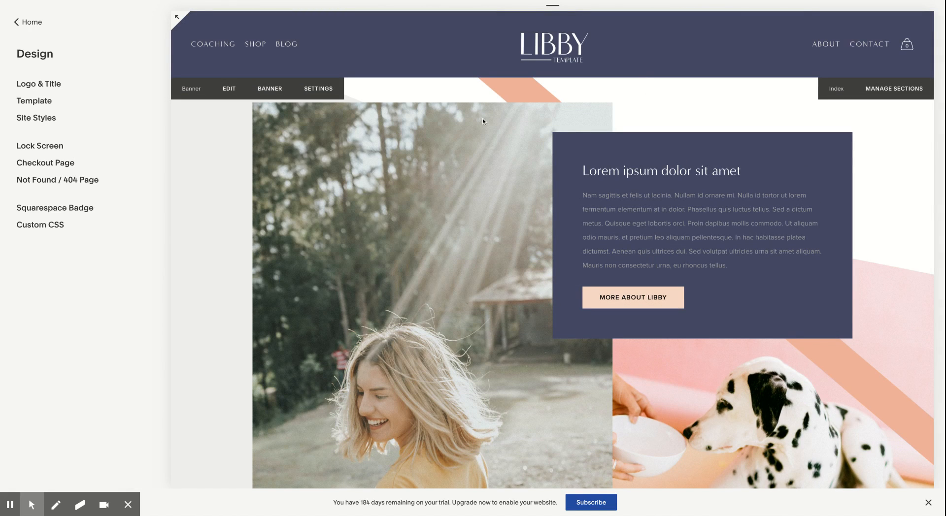
{"action": "left_click", "coordinate": [261, 94]}
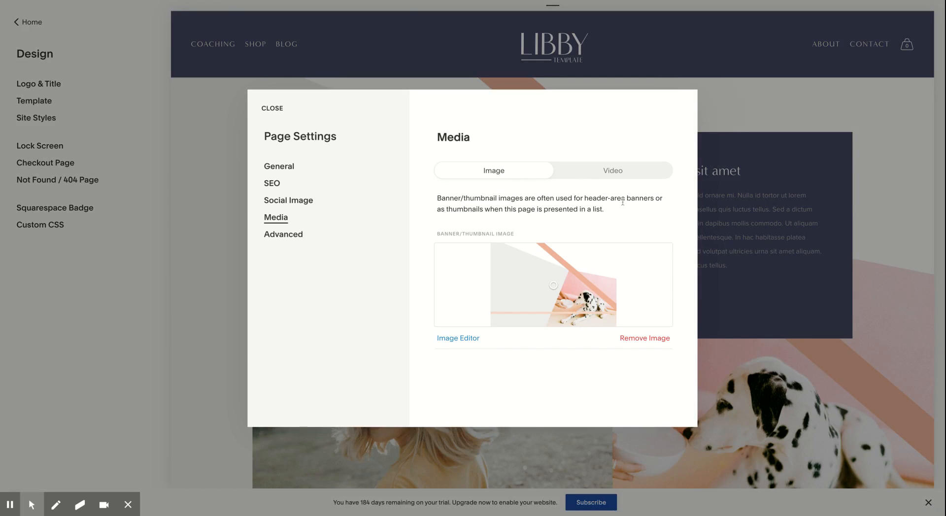
{"action": "left_click", "coordinate": [649, 340]}
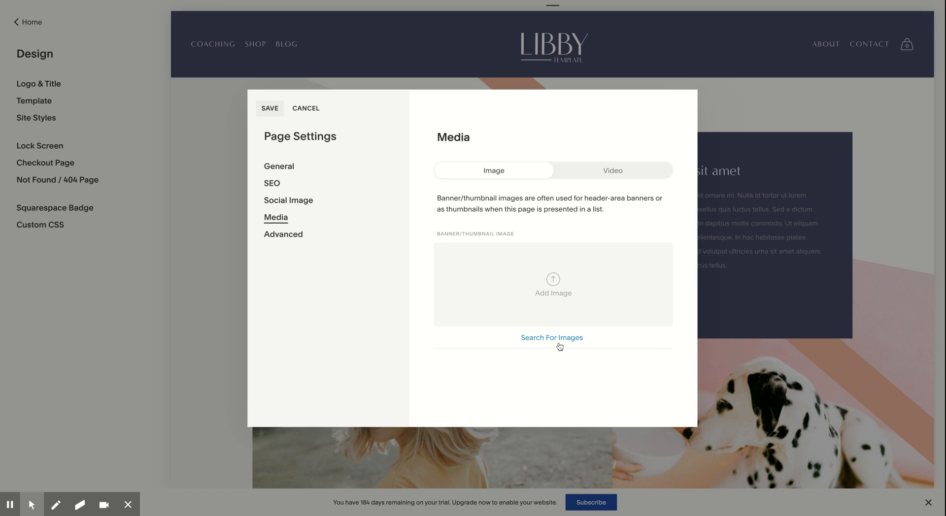
Search the free Unsplash images for "BEACH".
{"action": "left_click", "coordinate": [552, 338]}
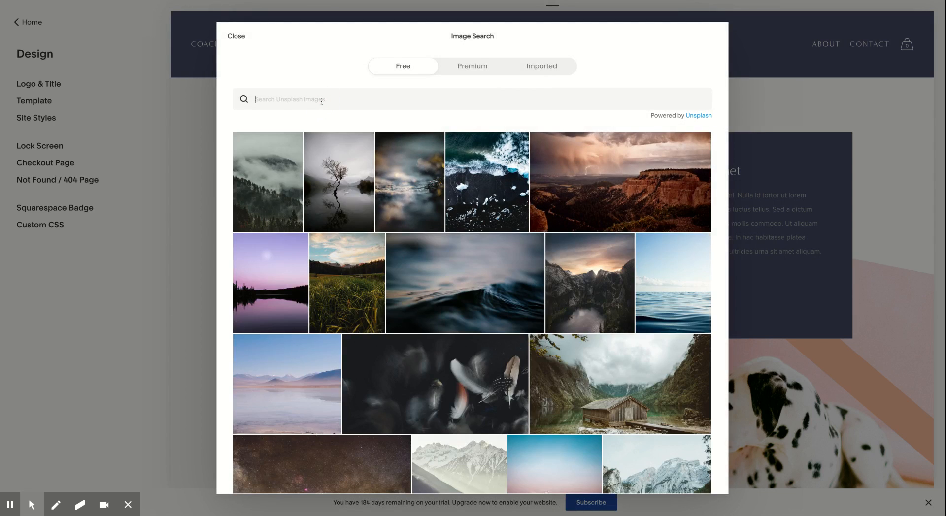
{"action": "type", "text": "BEACH"}
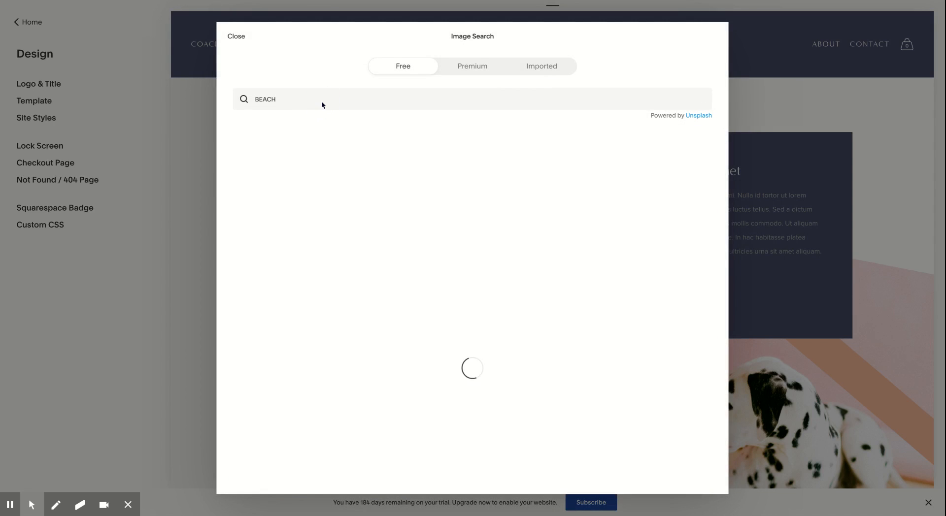
{"action": "scroll", "coordinate": [514, 186], "scroll_direction": "down", "scroll_amount": 1}
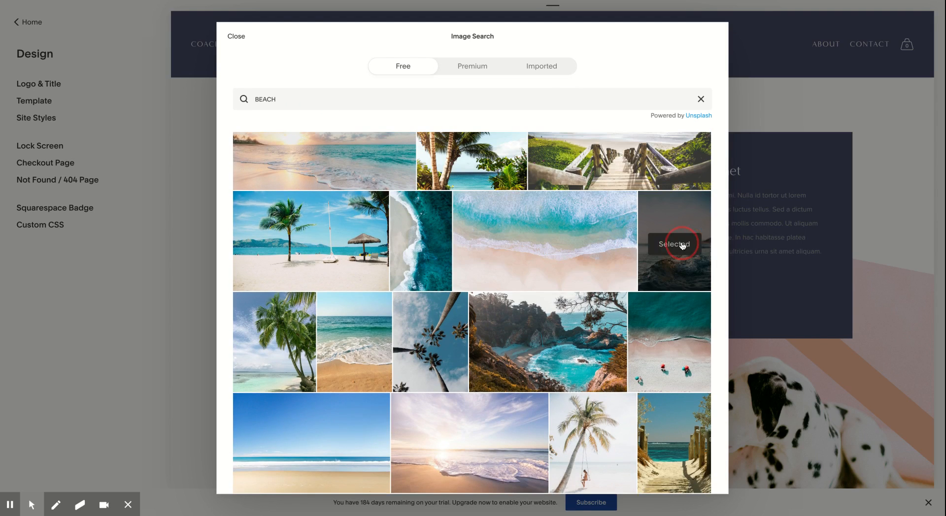
Use the photo of an ocean wave under a pink sky as the banner background and save the page settings.
{"action": "left_click", "coordinate": [682, 245]}
{"action": "left_click", "coordinate": [589, 314]}
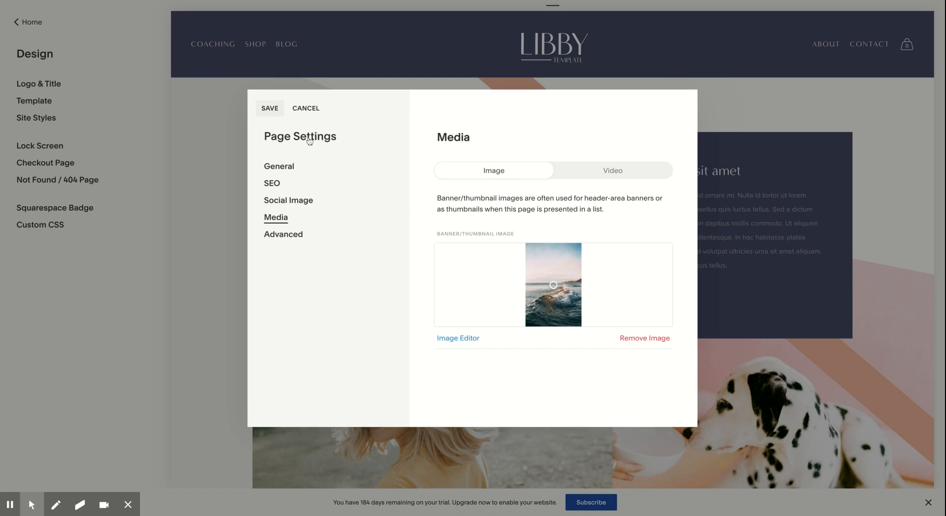
{"action": "left_click", "coordinate": [269, 109]}
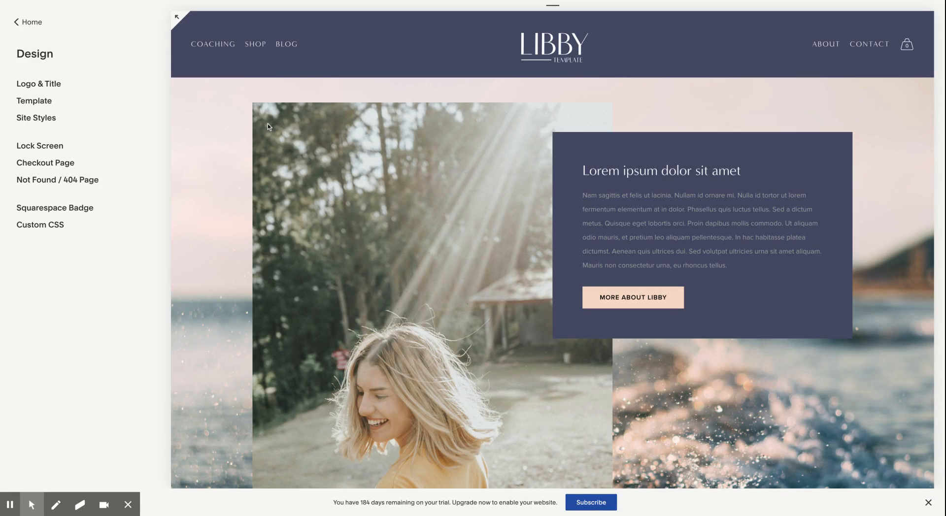
{"action": "scroll", "coordinate": [838, 142], "scroll_direction": "down", "scroll_amount": 2}
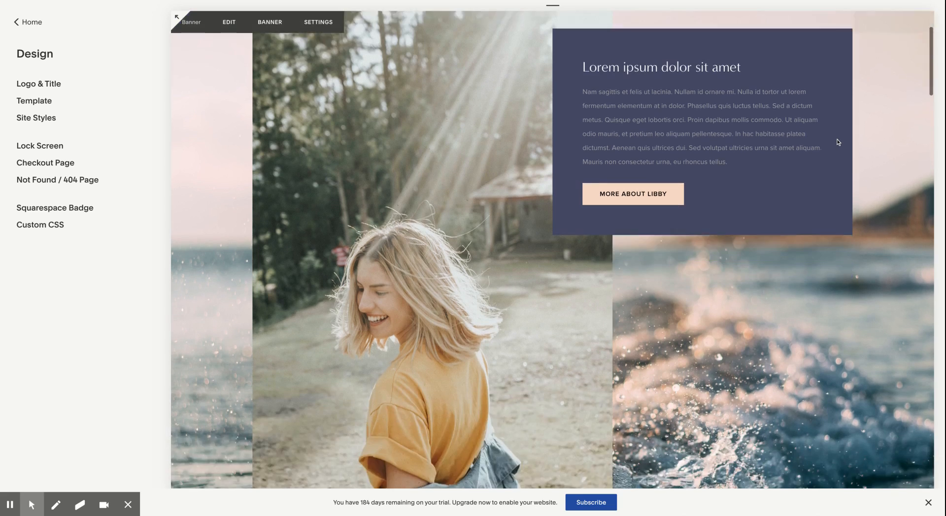
{"action": "scroll", "coordinate": [838, 142], "scroll_direction": "up", "scroll_amount": 2}
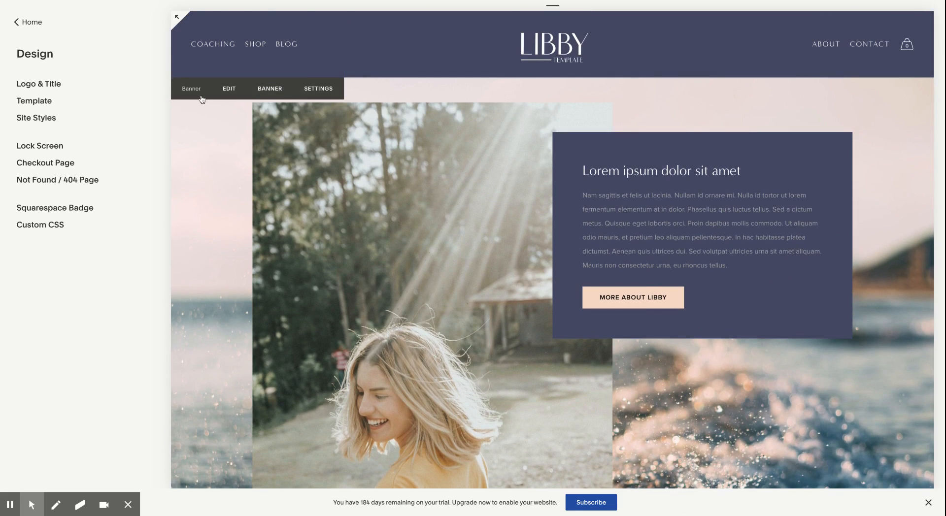